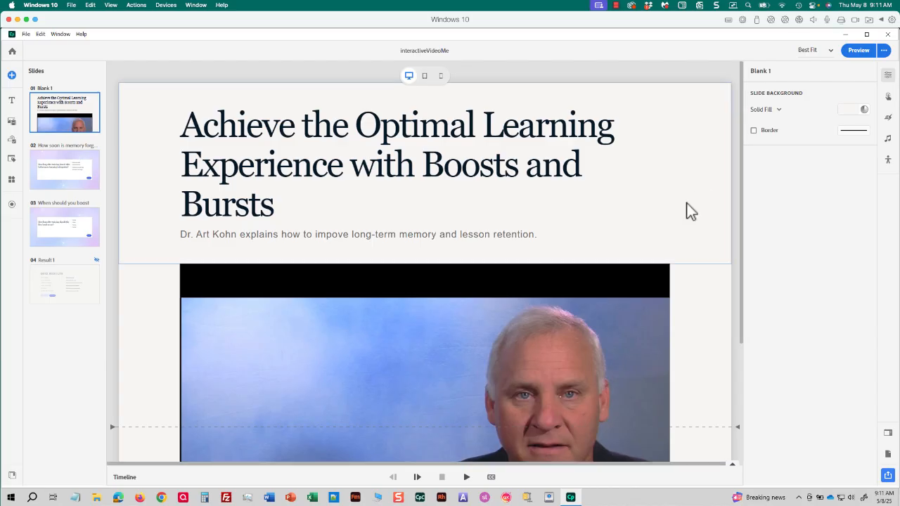
Step through the memory-forgetting and When should you boost question slides, ending on the boost question.
left_click(57, 171)
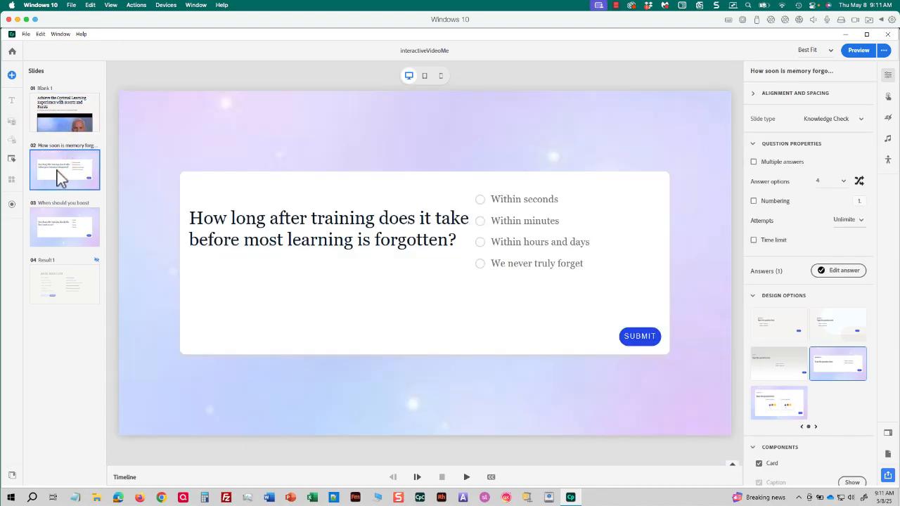
left_click(66, 232)
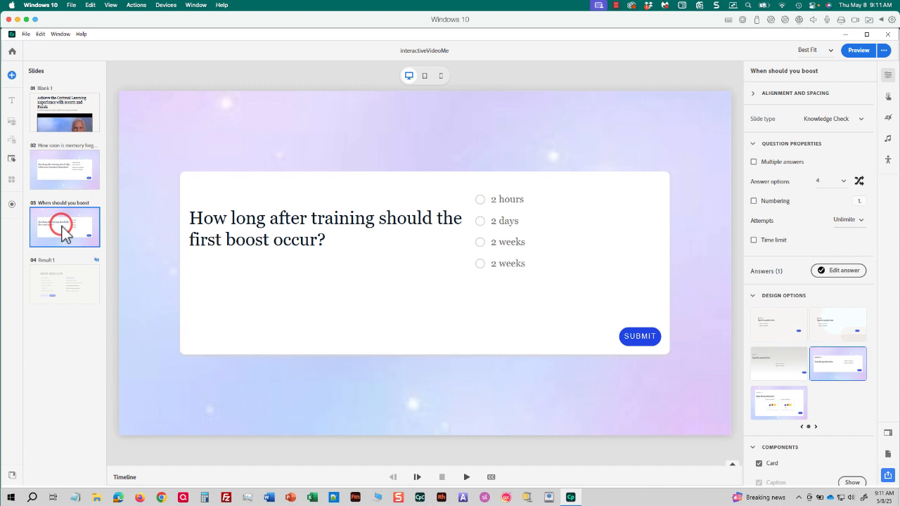
left_click(65, 116)
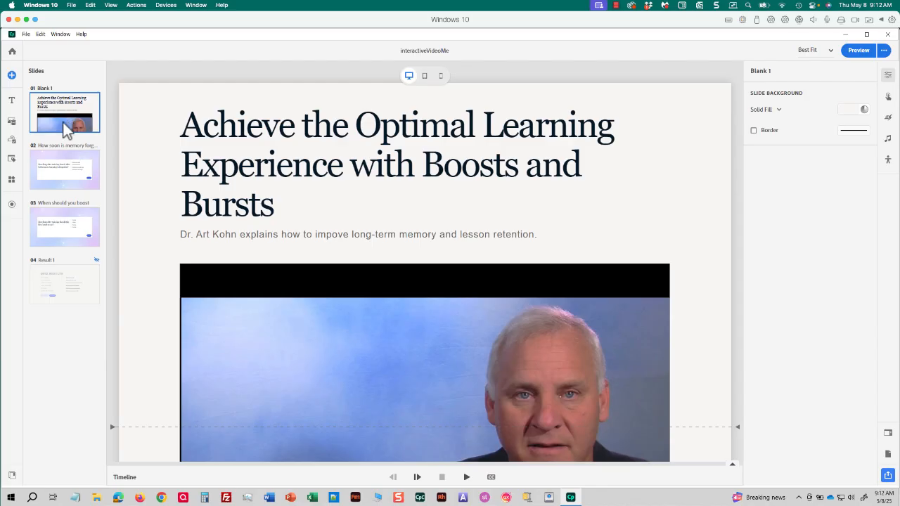
left_click(53, 161)
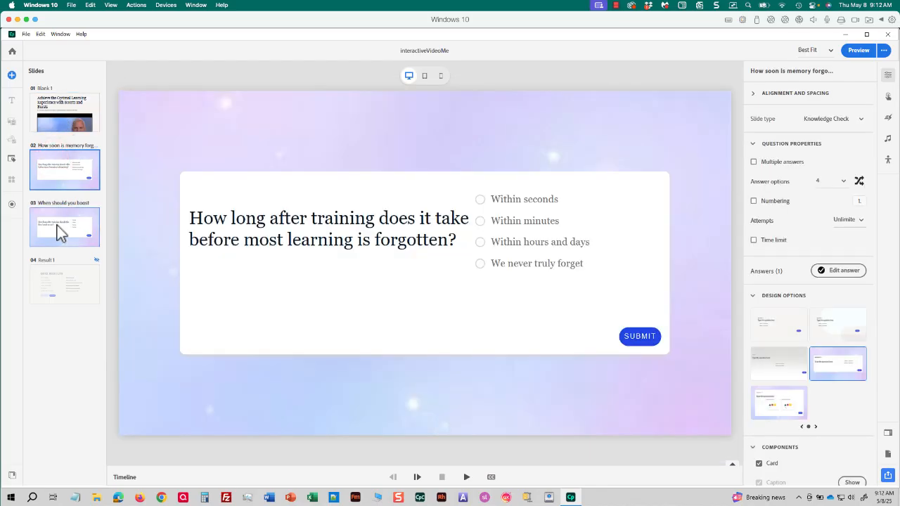
left_click(56, 224)
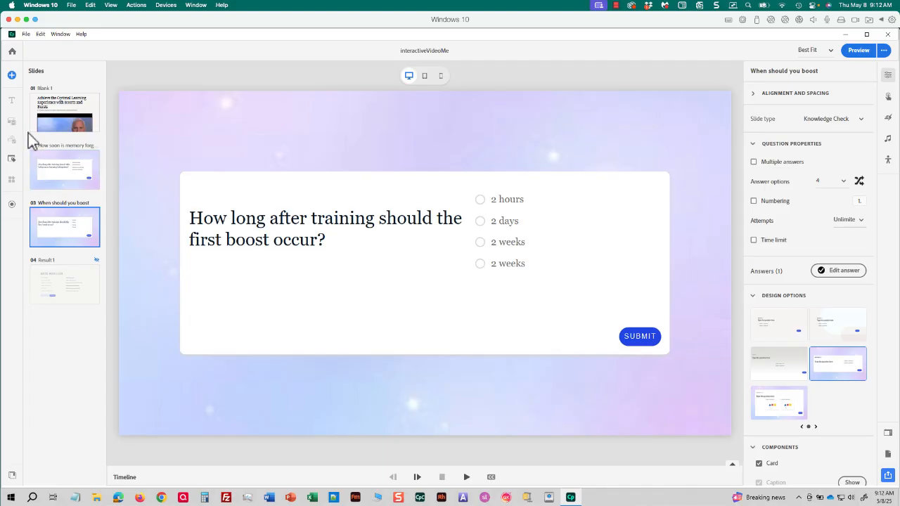
Insert a multiple-choice question slide and change its type from Graded to Knowledge Check.
left_click(12, 75)
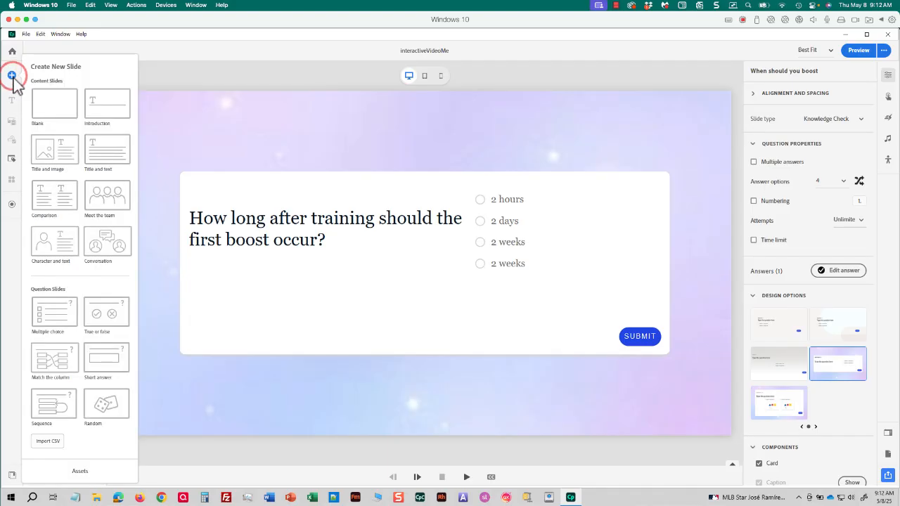
left_click(55, 313)
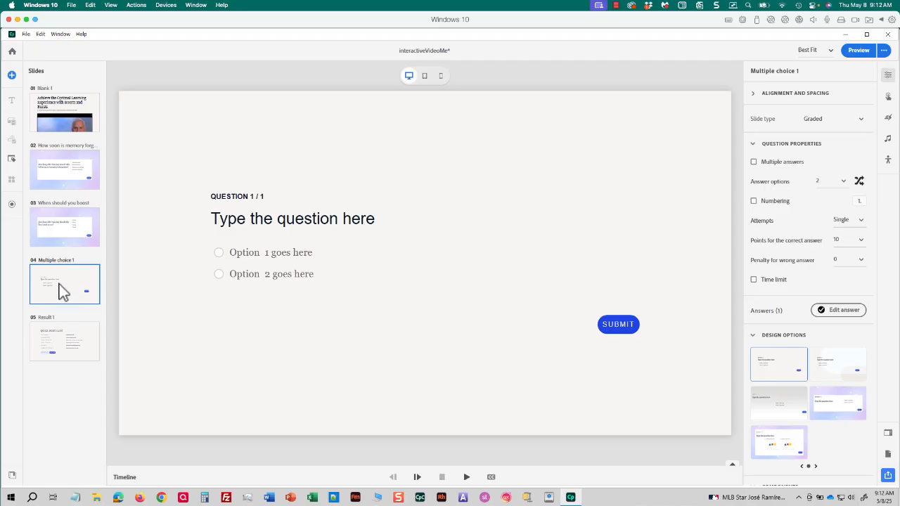
left_click(862, 119)
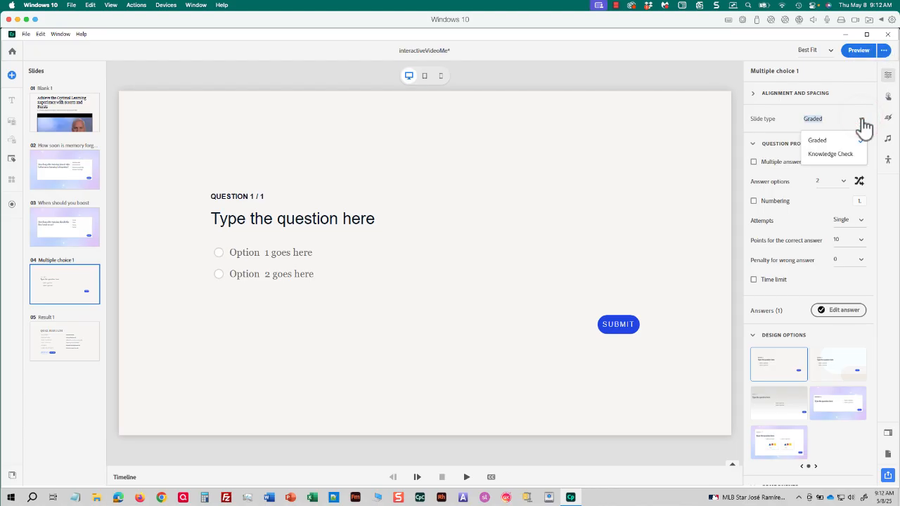
left_click(831, 154)
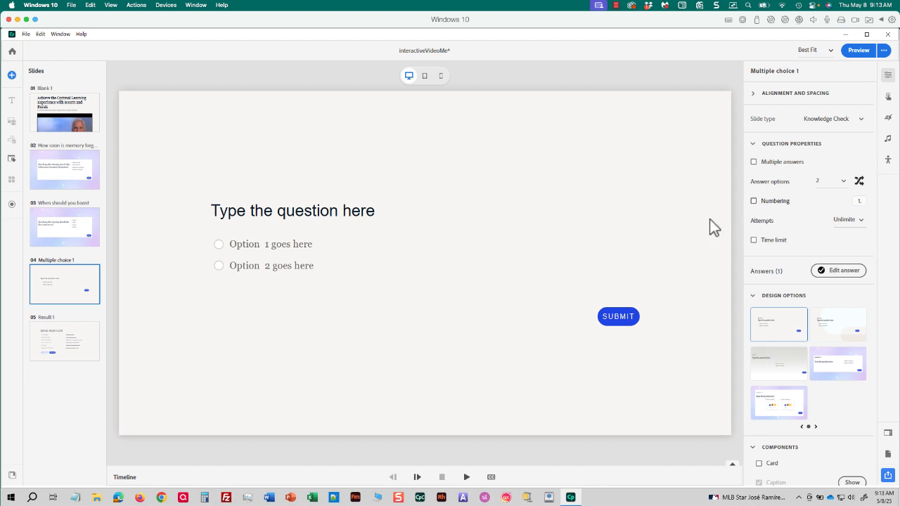
Delete the Multiple choice 1 slide and hide the Result 1 slide.
right_click(80, 294)
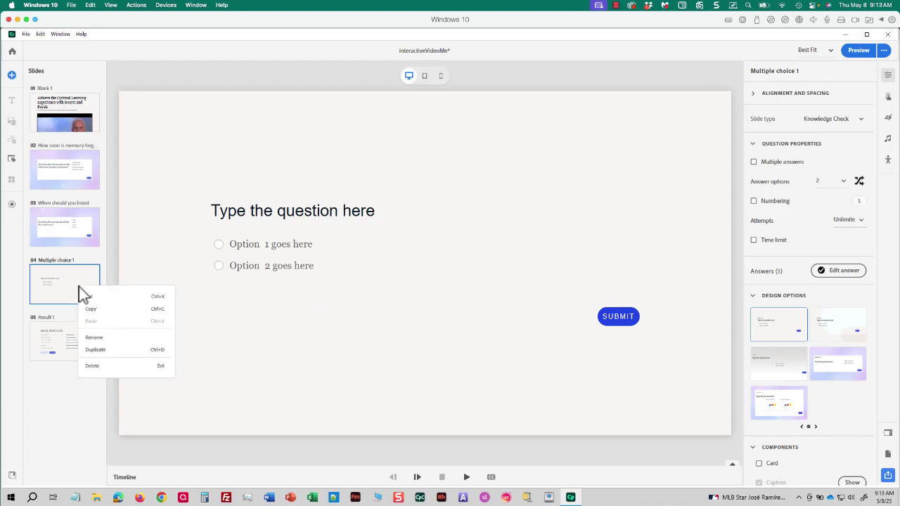
left_click(97, 365)
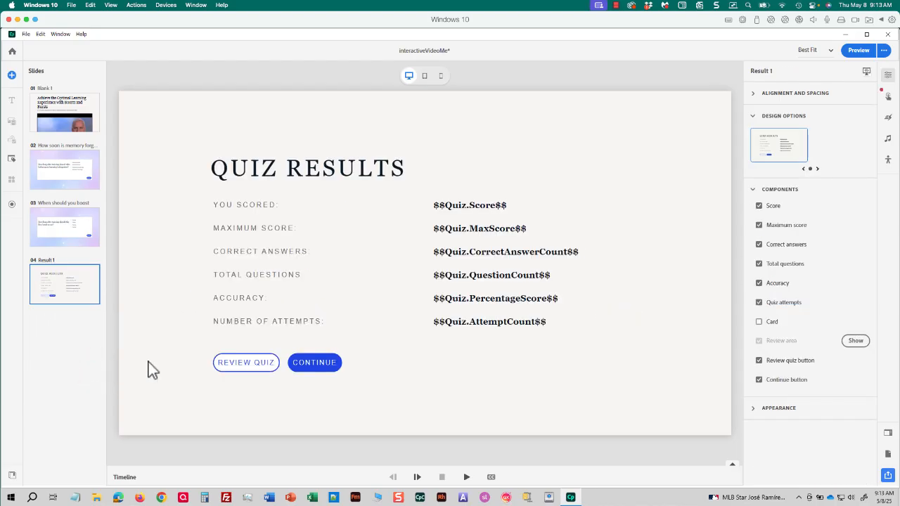
left_click(79, 293)
right_click(78, 293)
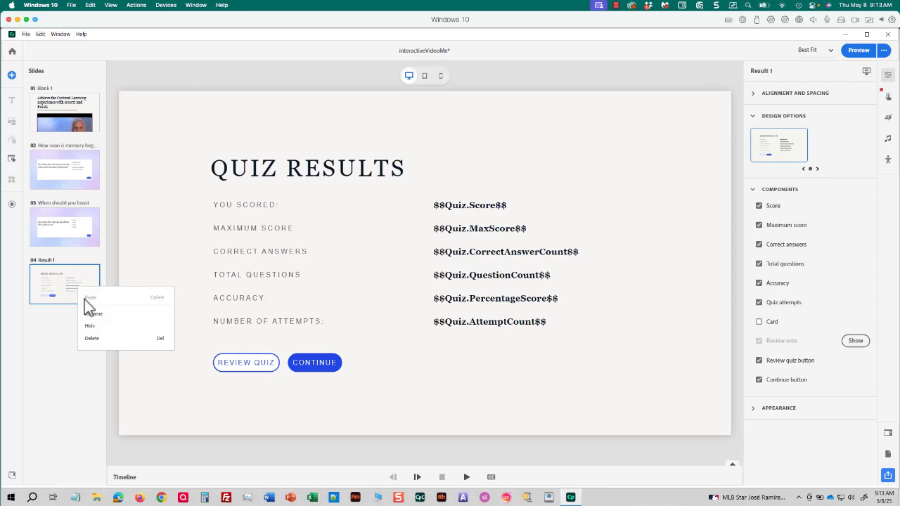
left_click(90, 327)
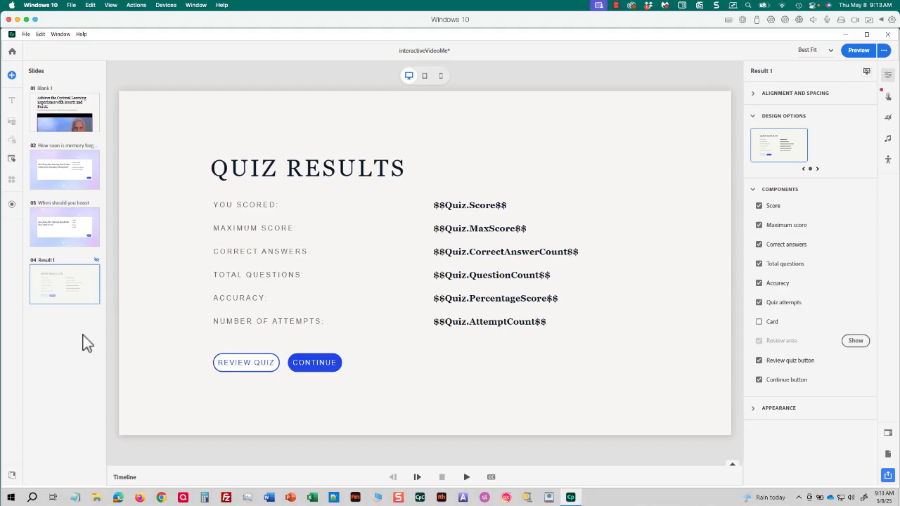
Check the When should you boost slide and return to the opening video slide.
left_click(72, 126)
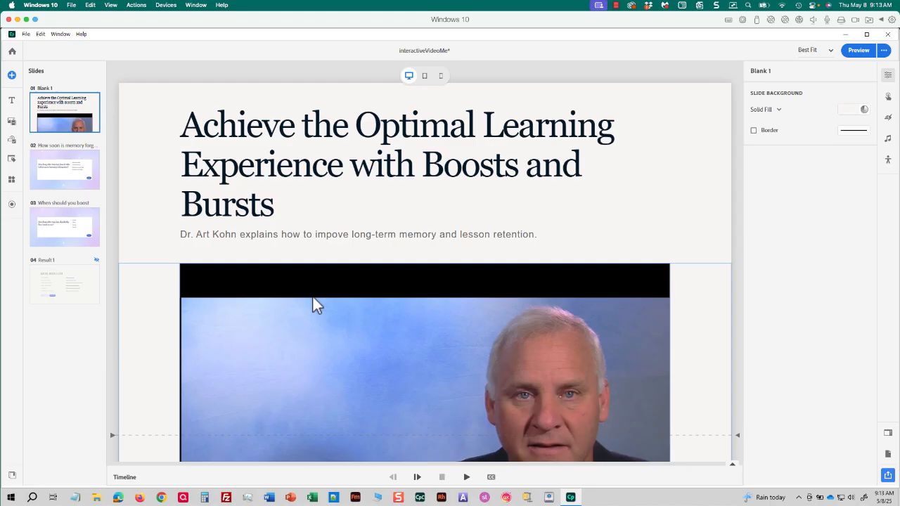
left_click(71, 241)
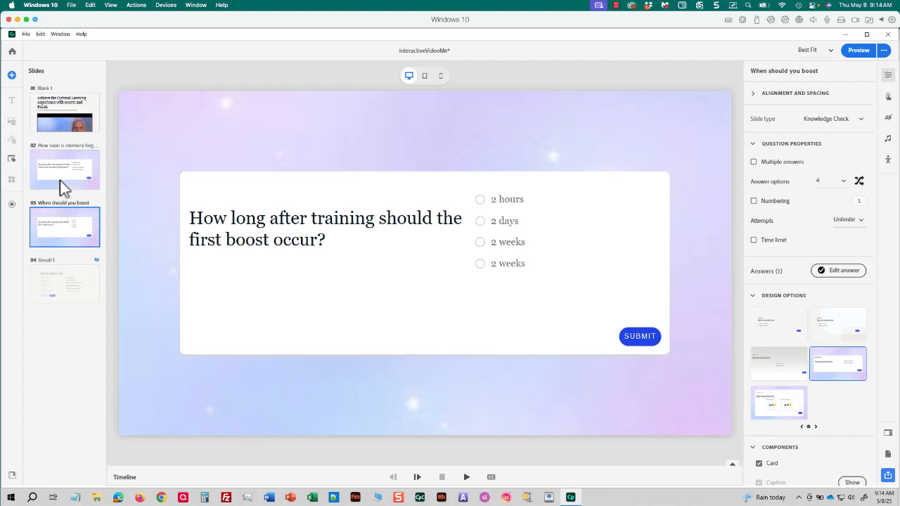
left_click(68, 125)
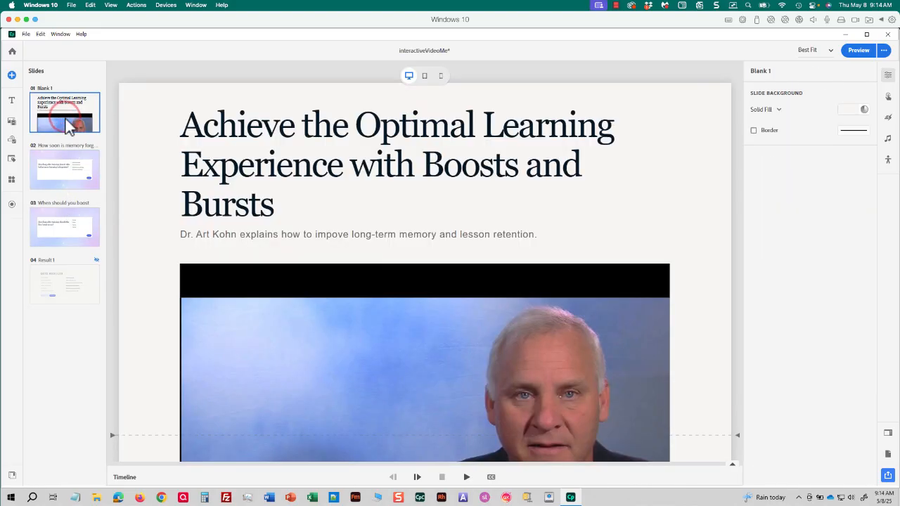
Add a timeline bookmark at 10 seconds on the video slide and name it KC1.
left_click(125, 478)
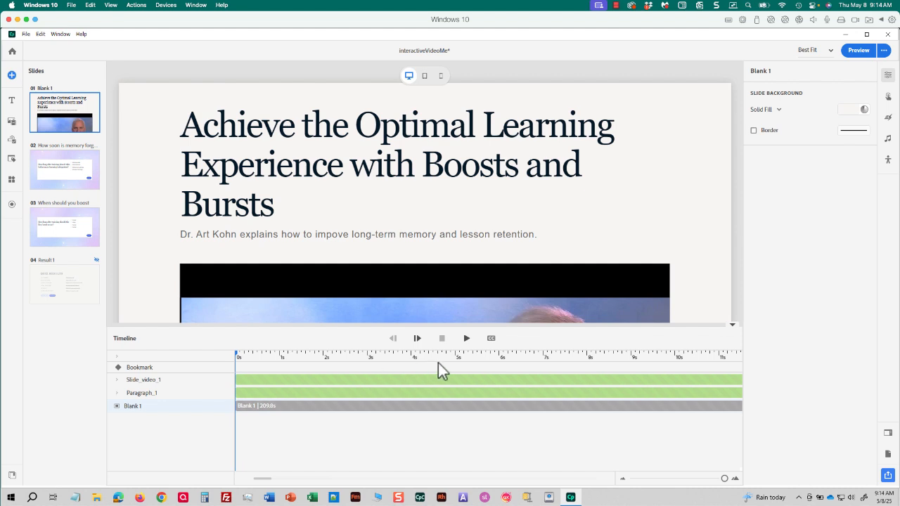
left_click(677, 358)
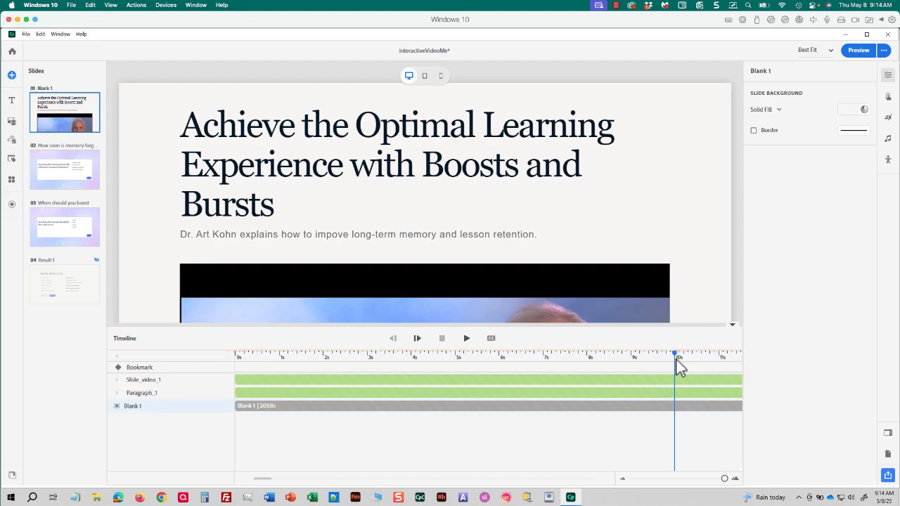
mouse_move(675, 367)
left_click(676, 367)
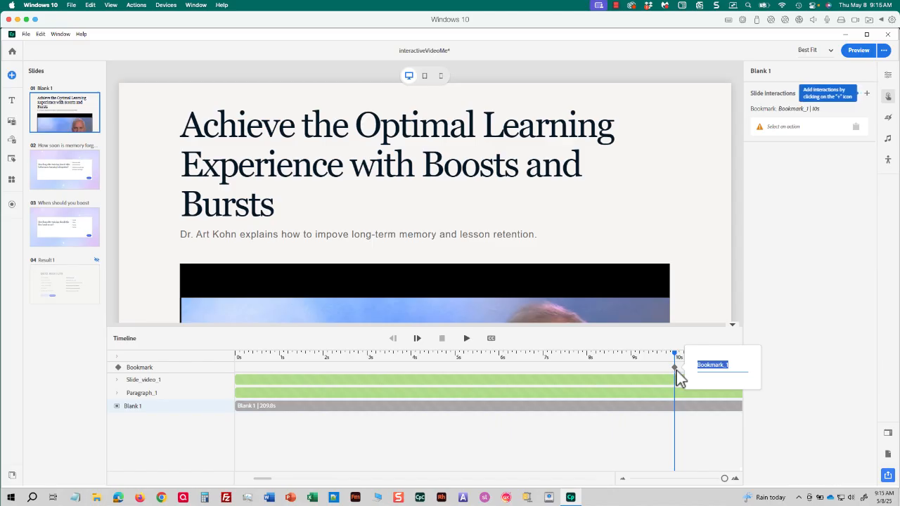
type("KC1")
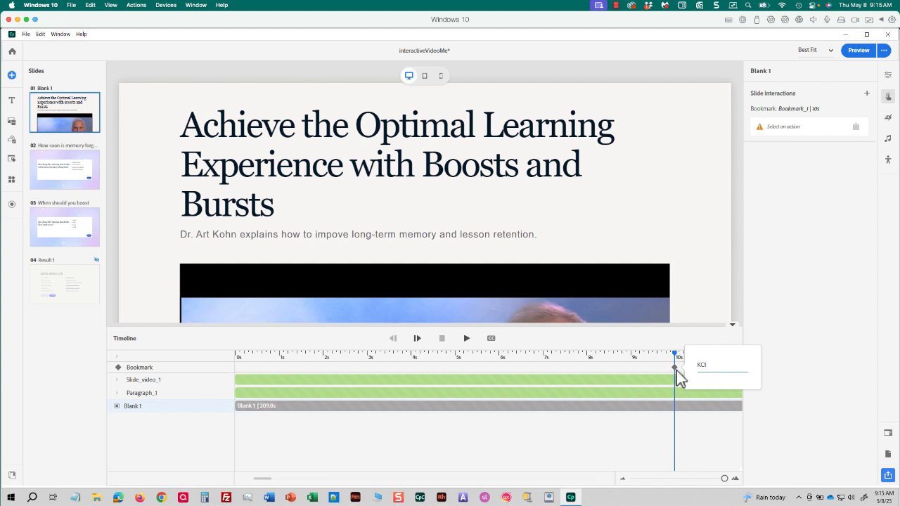
key("Return")
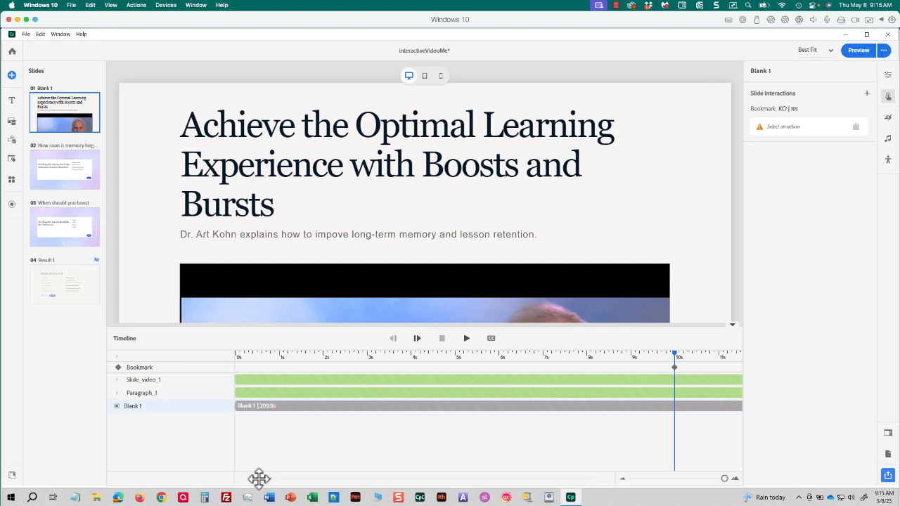
left_click_drag(259, 479, 280, 481)
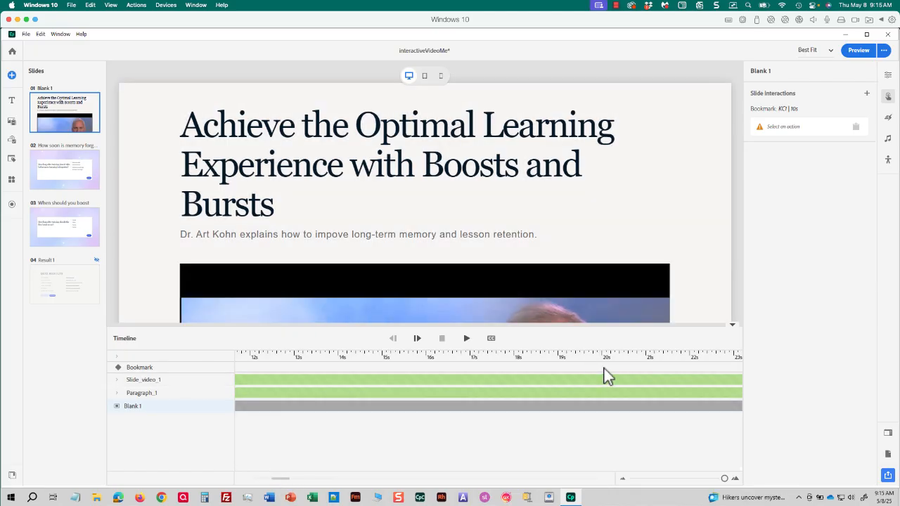
Add a bookmark at 20 seconds and name it KC2.
left_click(603, 363)
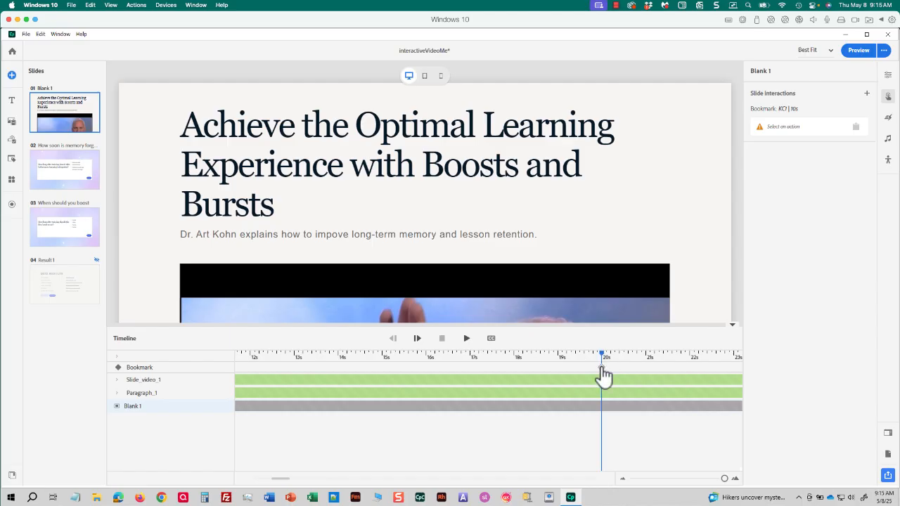
left_click(602, 367)
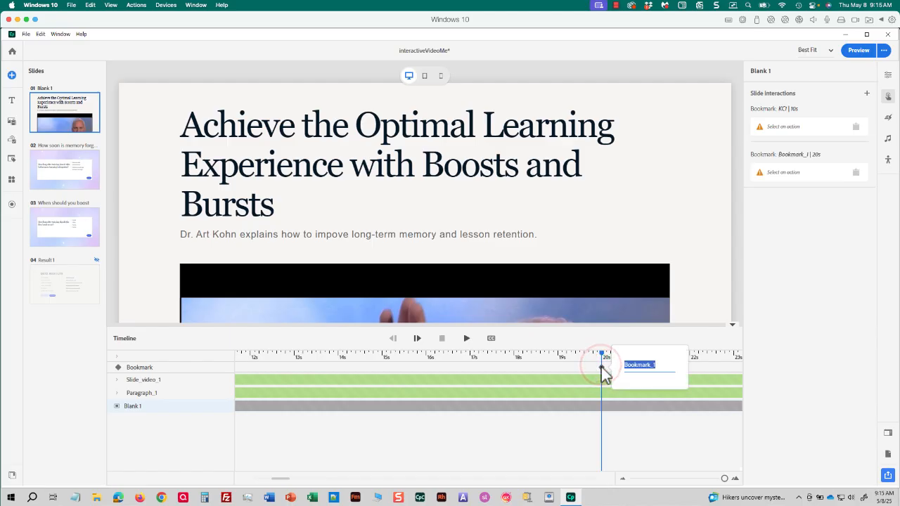
type("KC2")
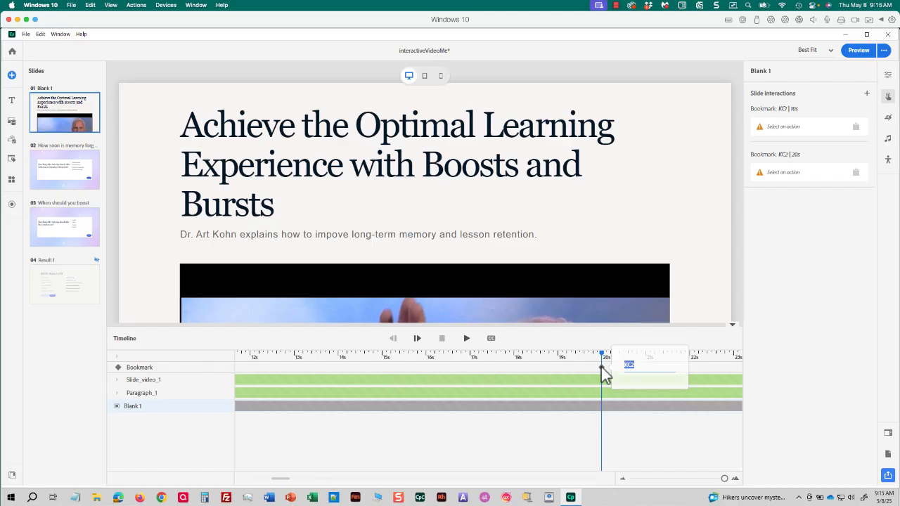
key("Return")
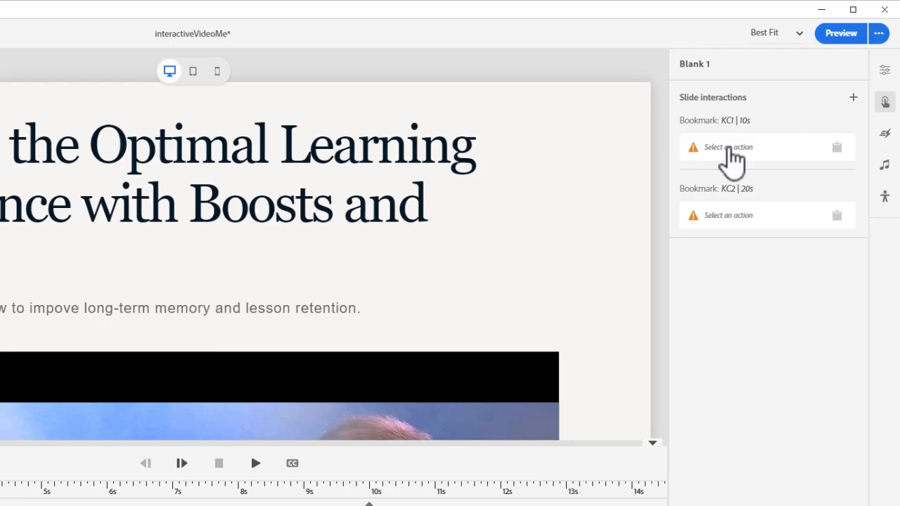
Give KC1 an Add overlay action showing the How soon is memory forgotten slide.
left_click(729, 147)
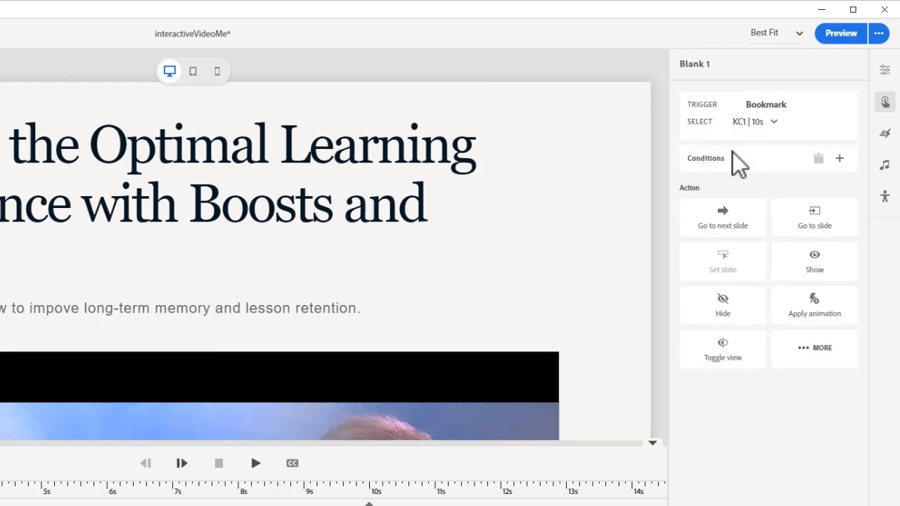
left_click(814, 349)
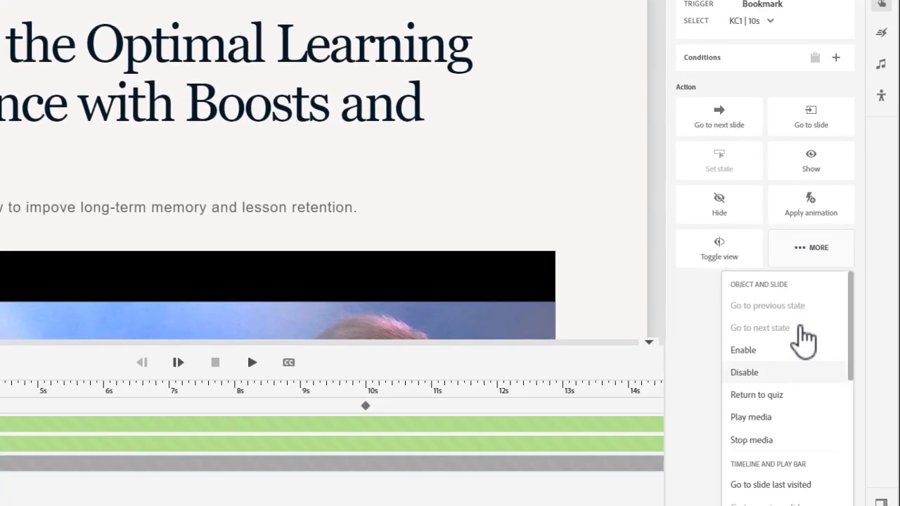
scroll(788, 436, "down", 3)
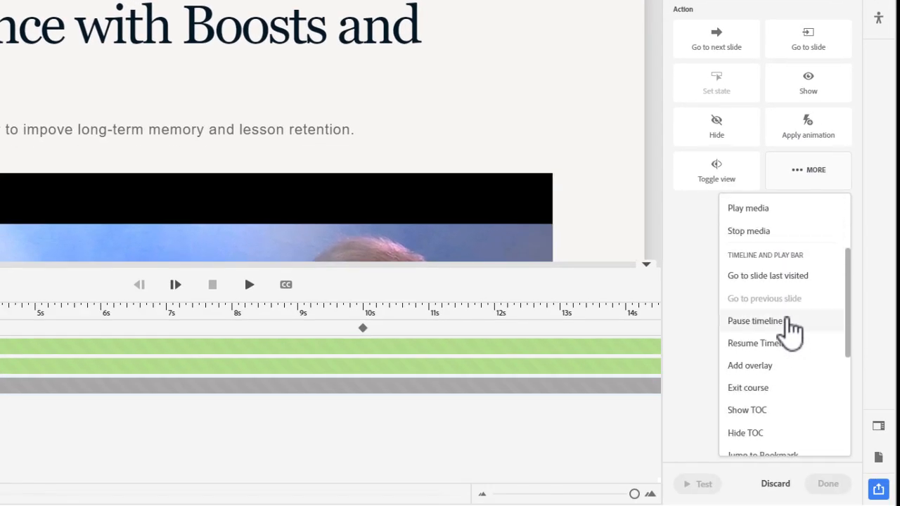
left_click(759, 362)
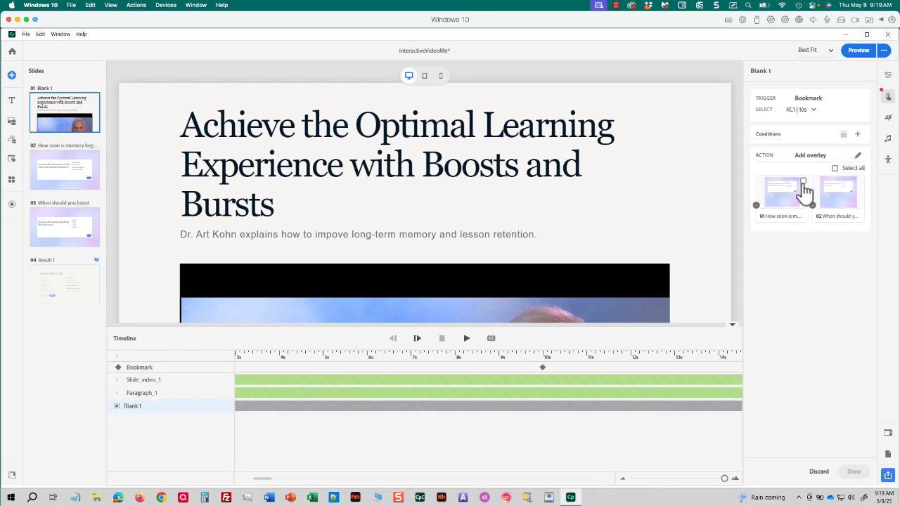
left_click(803, 181)
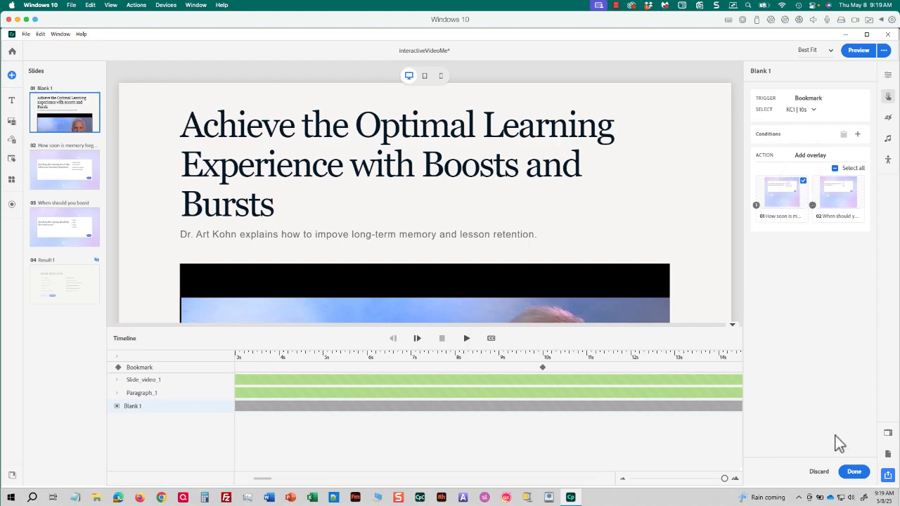
left_click(854, 471)
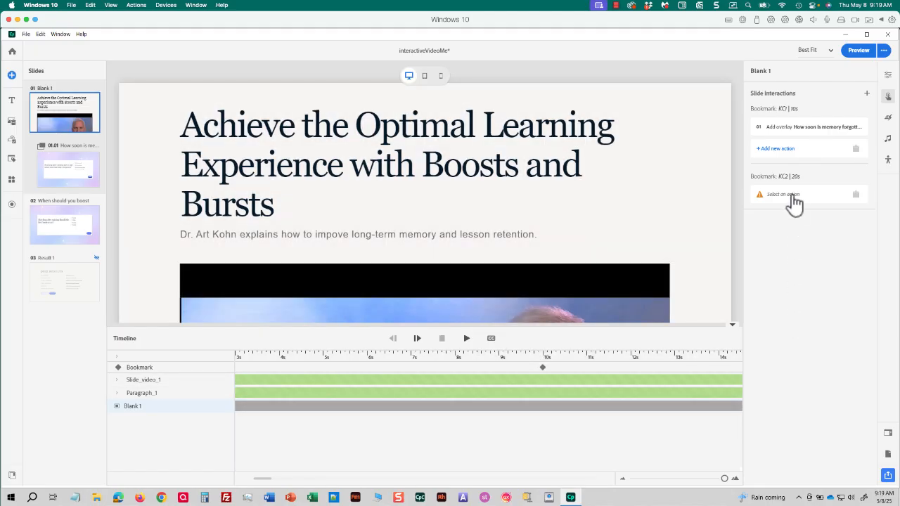
Give KC2 an Add overlay action showing the When should you boost slide.
left_click(793, 197)
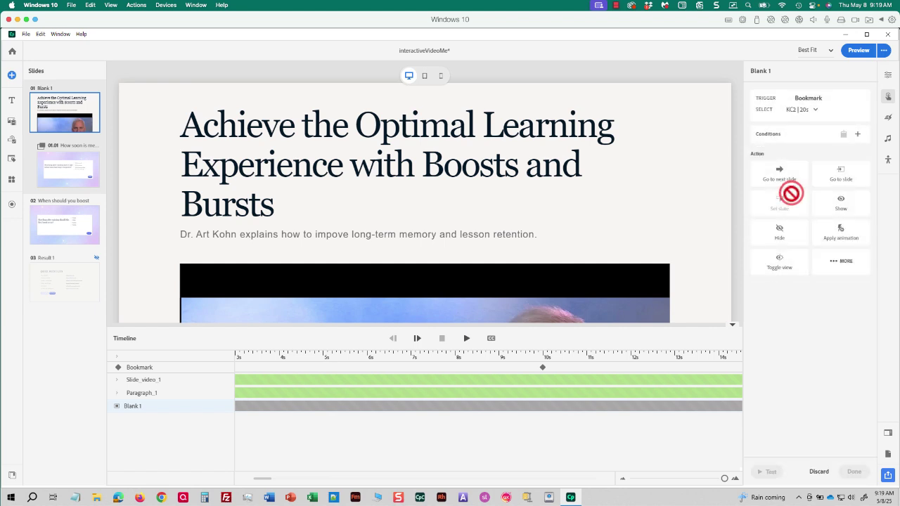
left_click(842, 261)
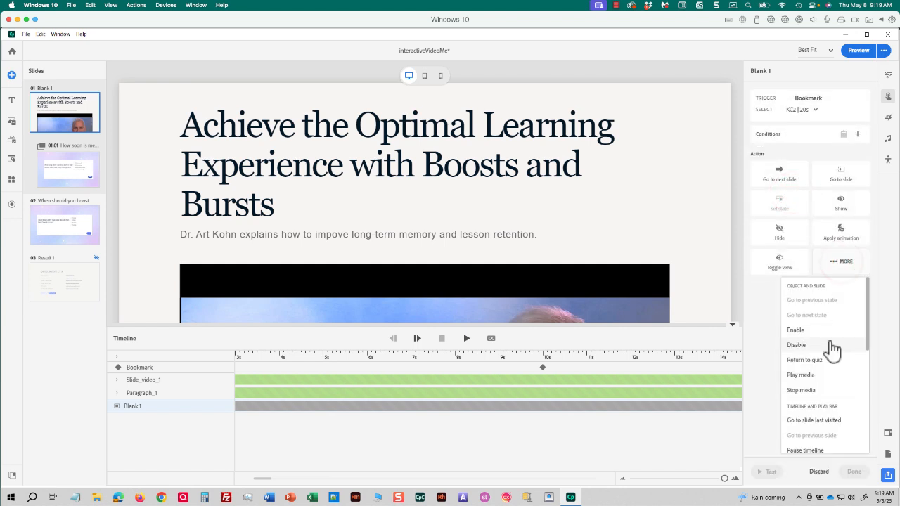
scroll(833, 348, "down", 2)
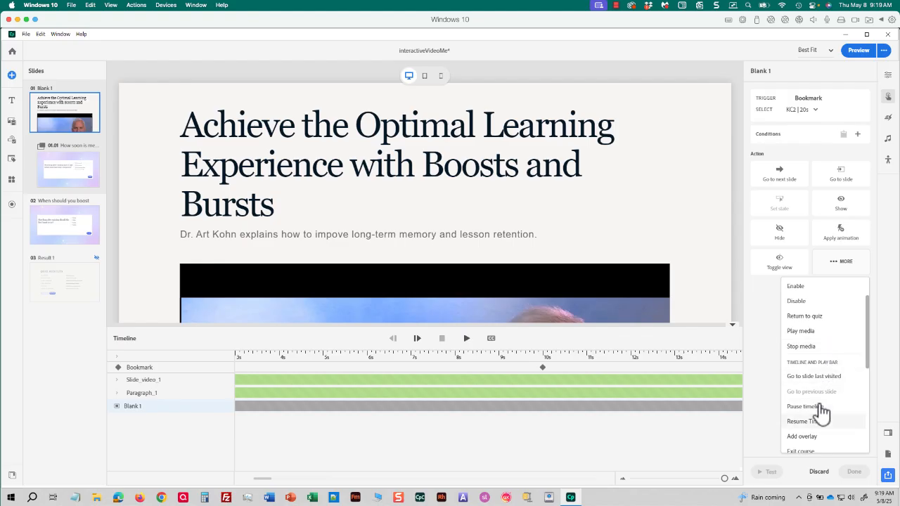
left_click(802, 436)
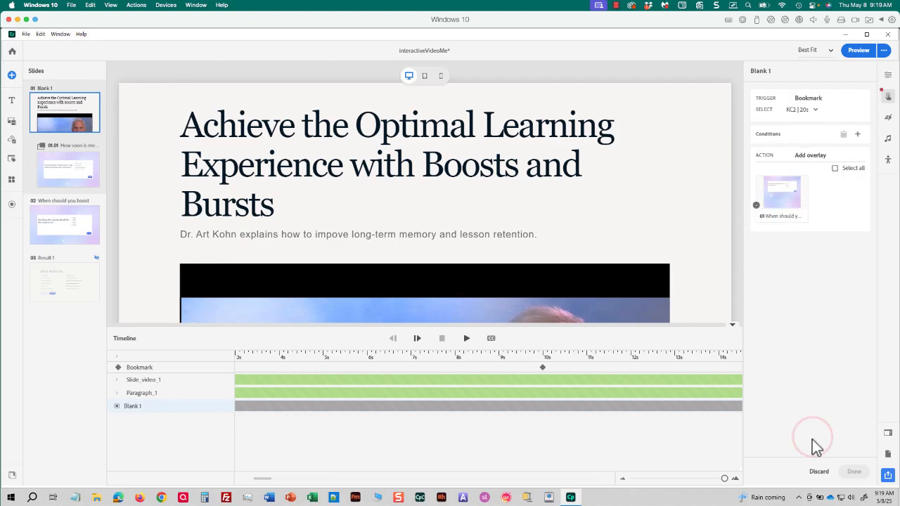
left_click(835, 168)
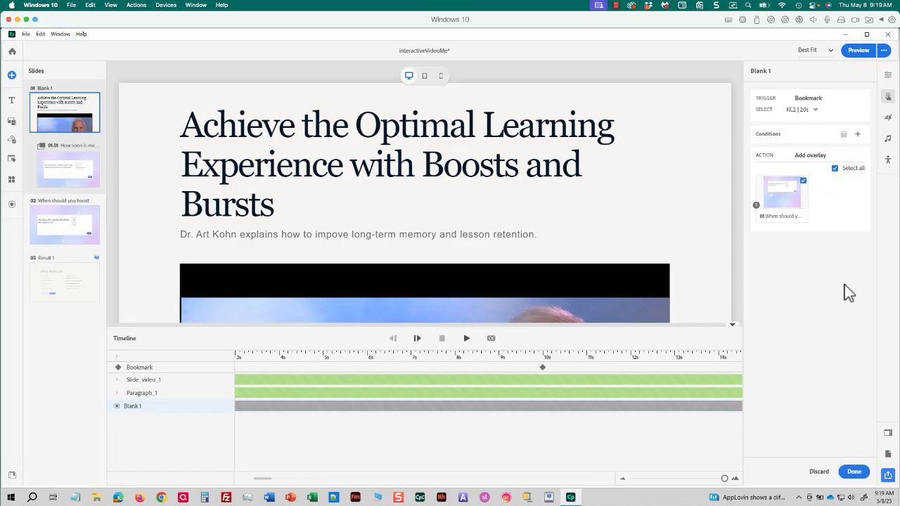
left_click(853, 472)
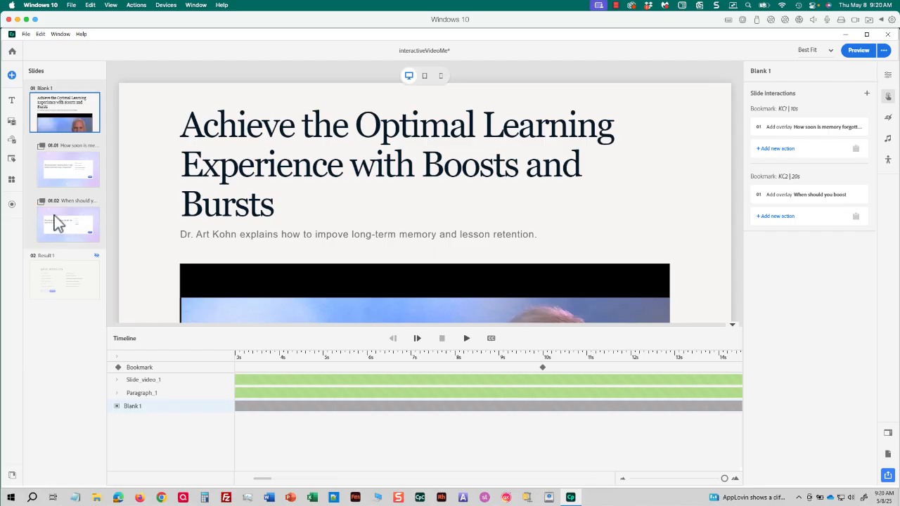
Set the memory-forgotten check's Success action to Resume Timeline.
left_click(57, 173)
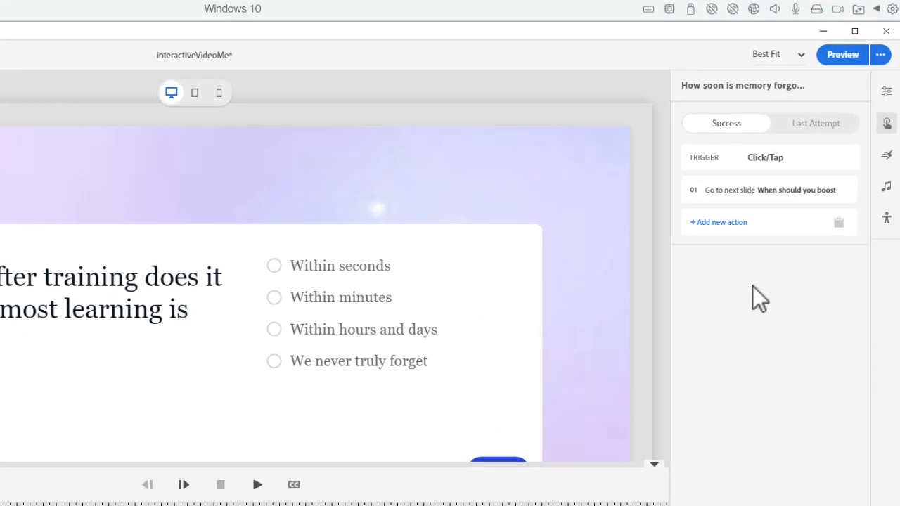
mouse_move(754, 190)
left_click(838, 190)
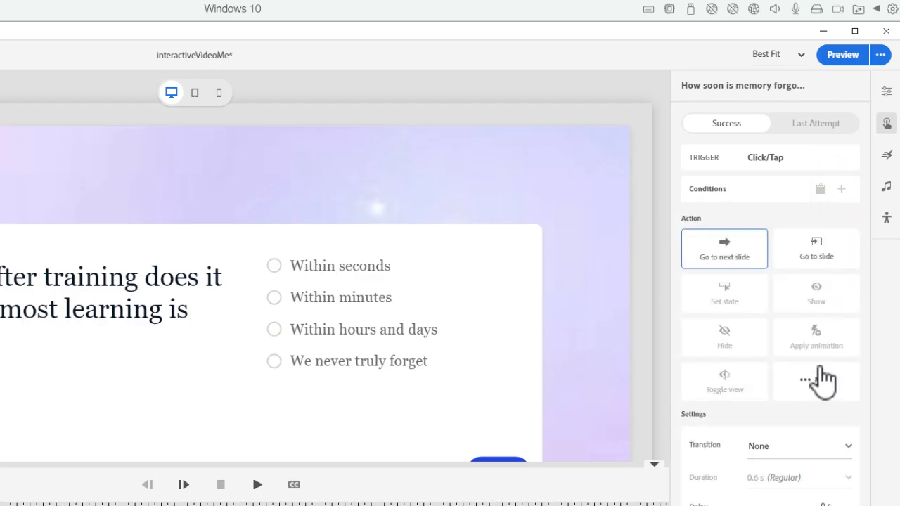
left_click(821, 384)
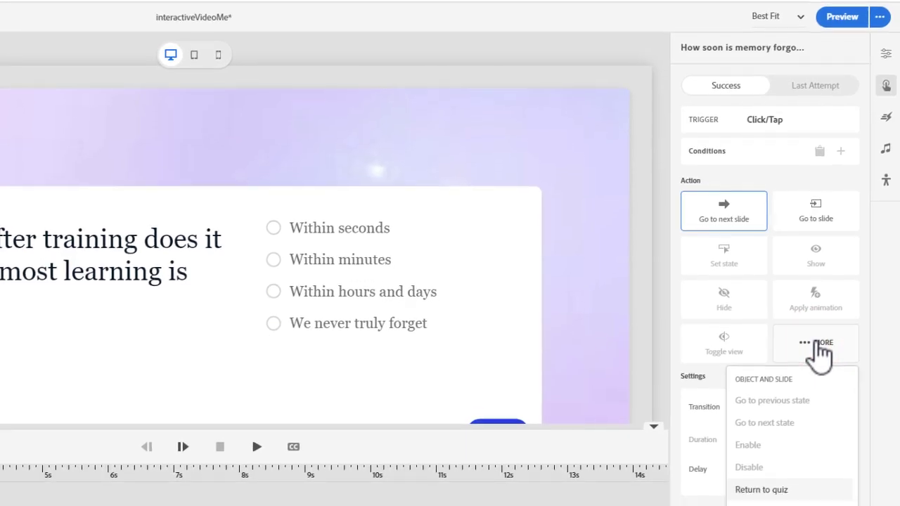
scroll(795, 422, "down", 2)
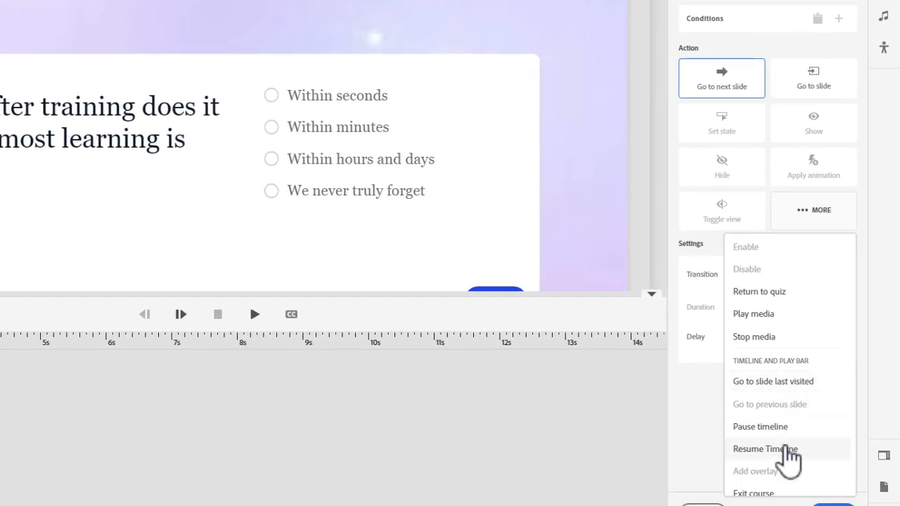
left_click(784, 450)
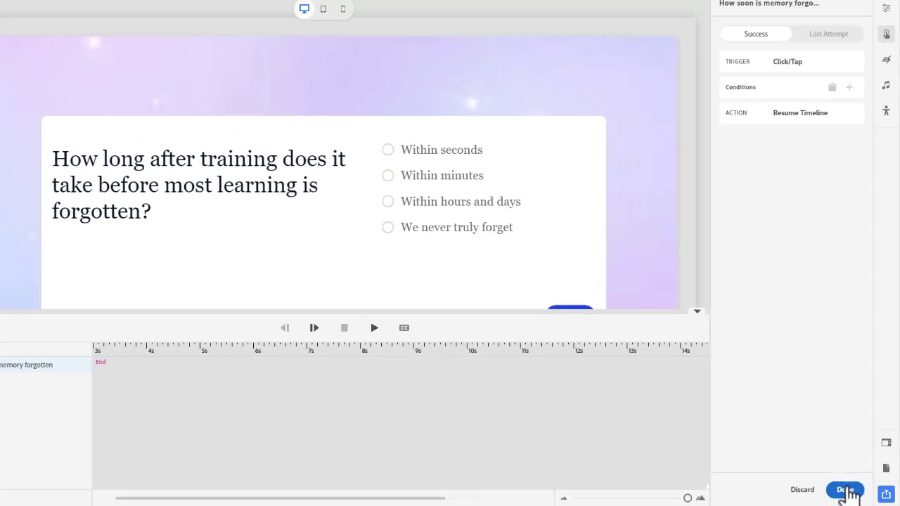
left_click(846, 490)
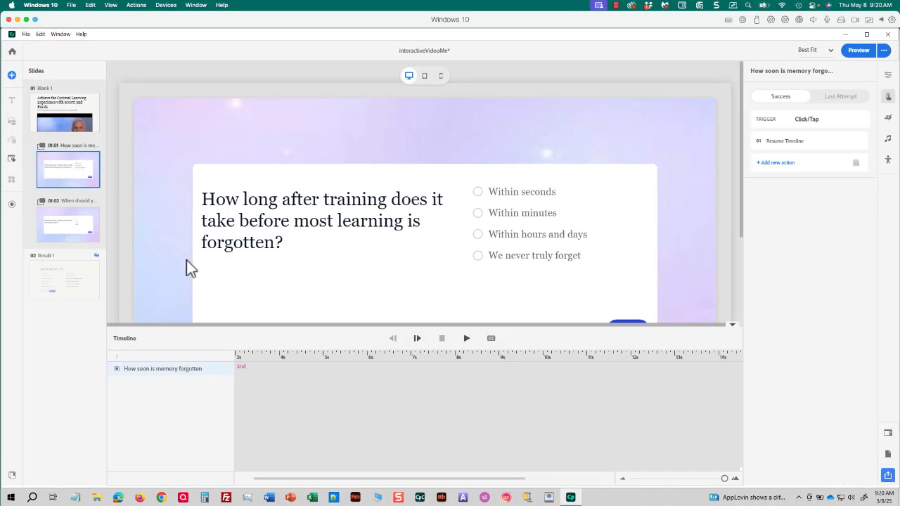
Set the When should you boost check's Success action to Resume Timeline and return to Blank 1.
left_click(73, 224)
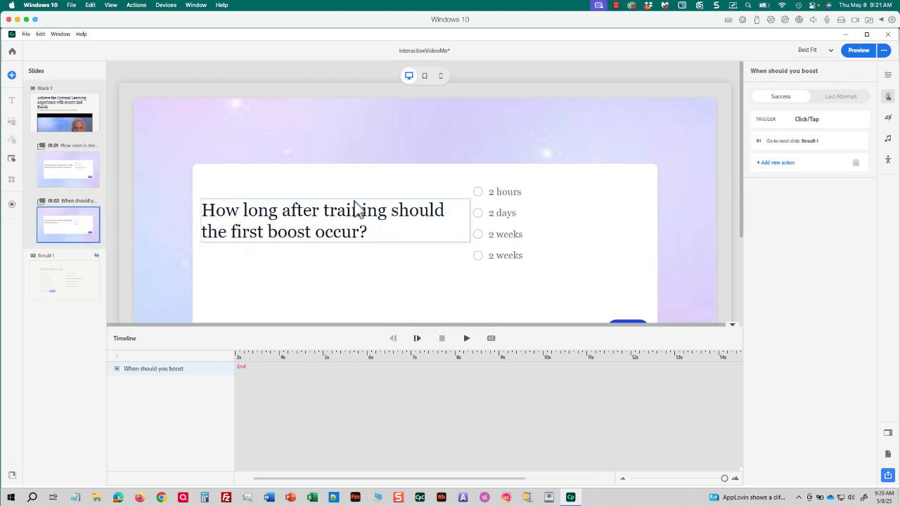
mouse_move(808, 140)
left_click(857, 141)
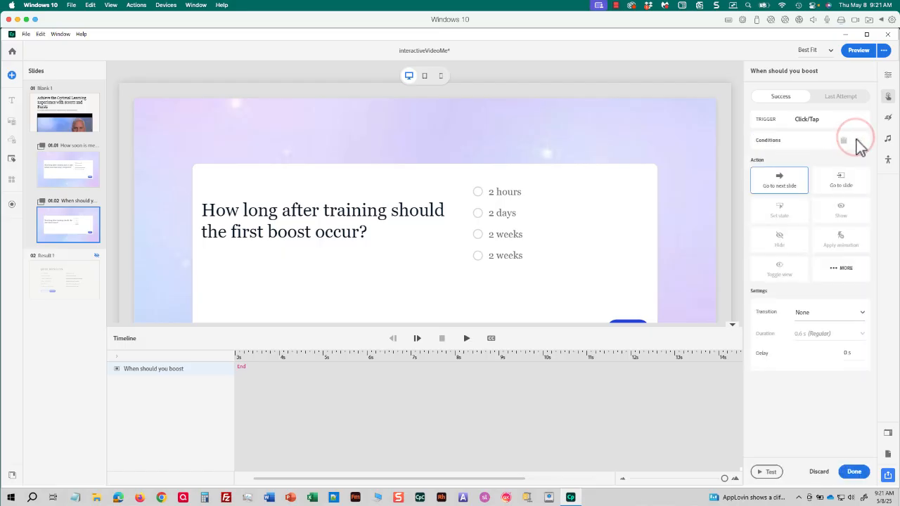
left_click(842, 268)
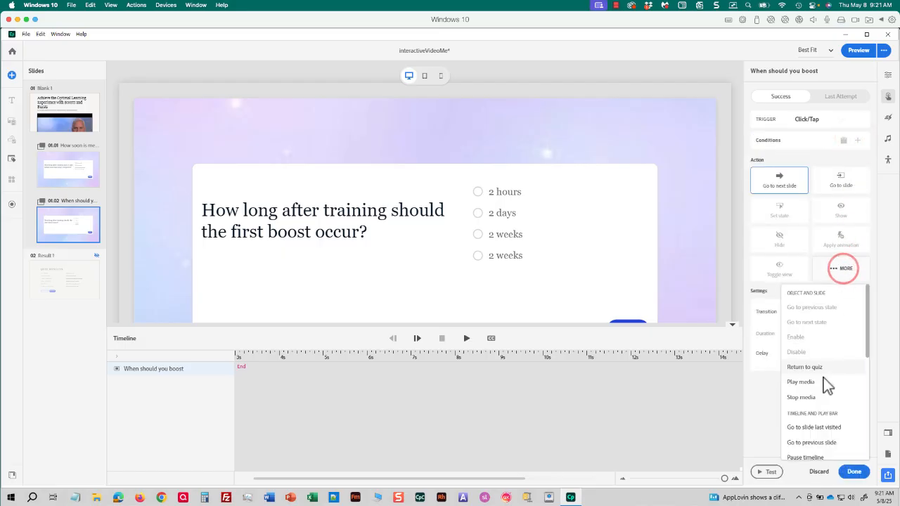
scroll(824, 395, "down", 2)
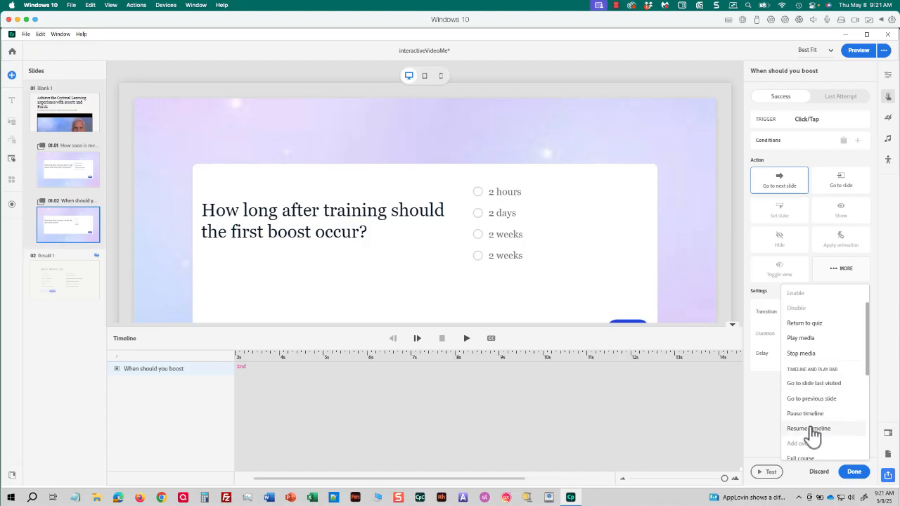
left_click(810, 429)
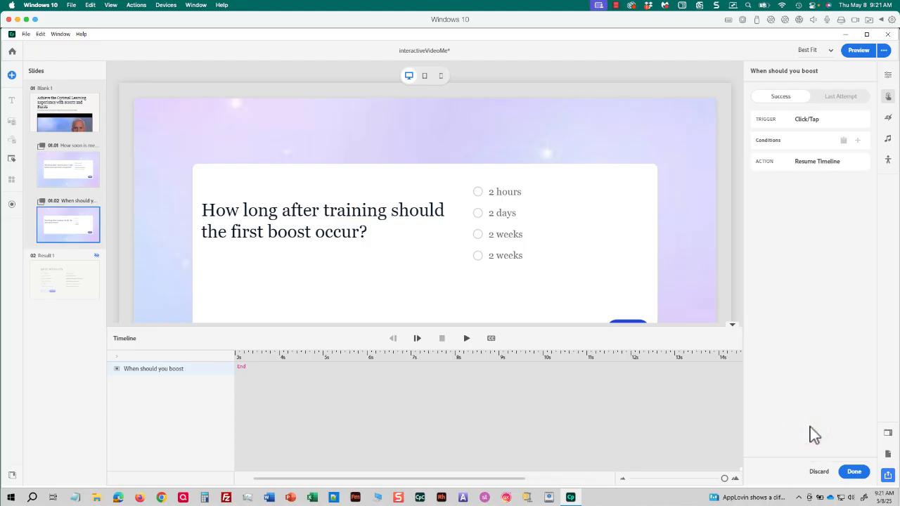
left_click(854, 471)
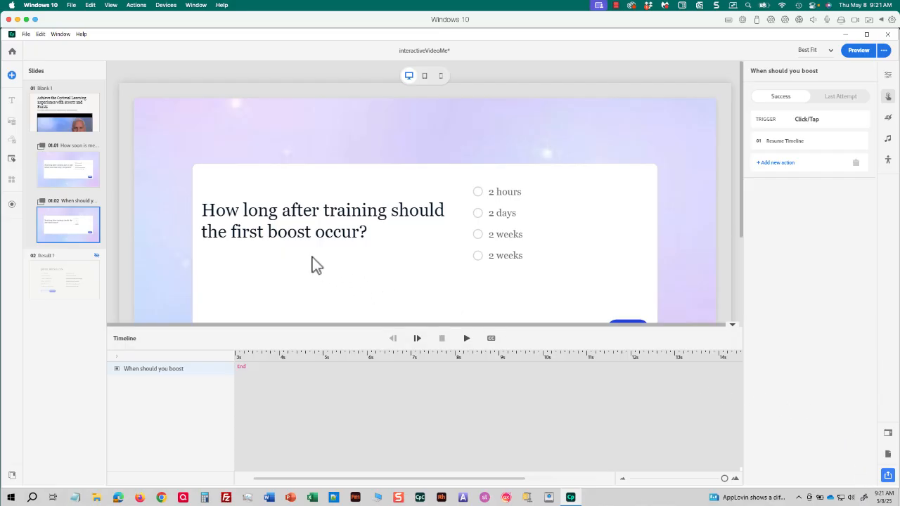
left_click(86, 114)
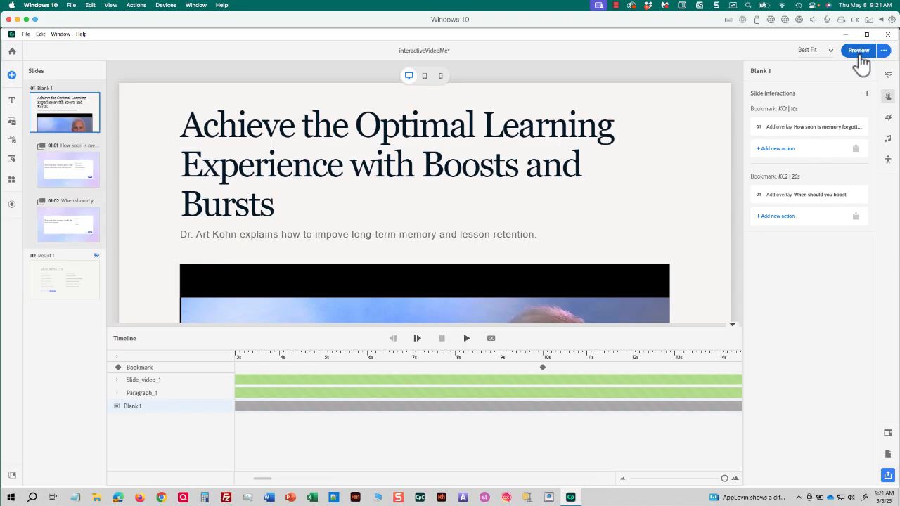
Launch a browser preview of the interactive video project.
left_click(859, 51)
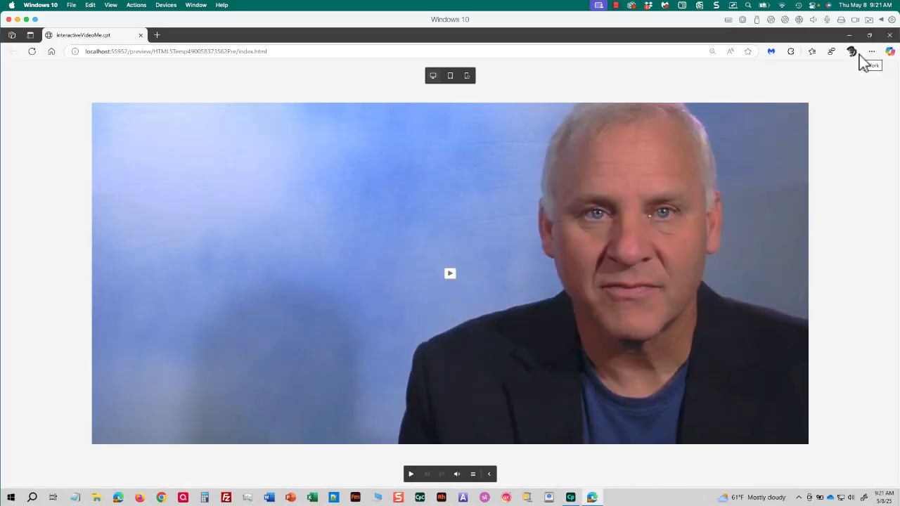
Play the video and answer the first check wrongly with 'We never truly forget', then dismiss the incorrect feedback.
left_click(450, 274)
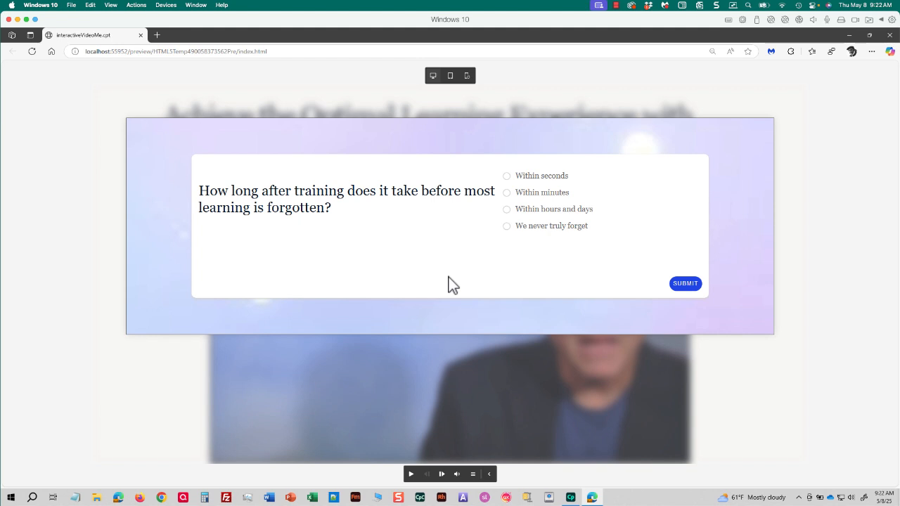
left_click(507, 226)
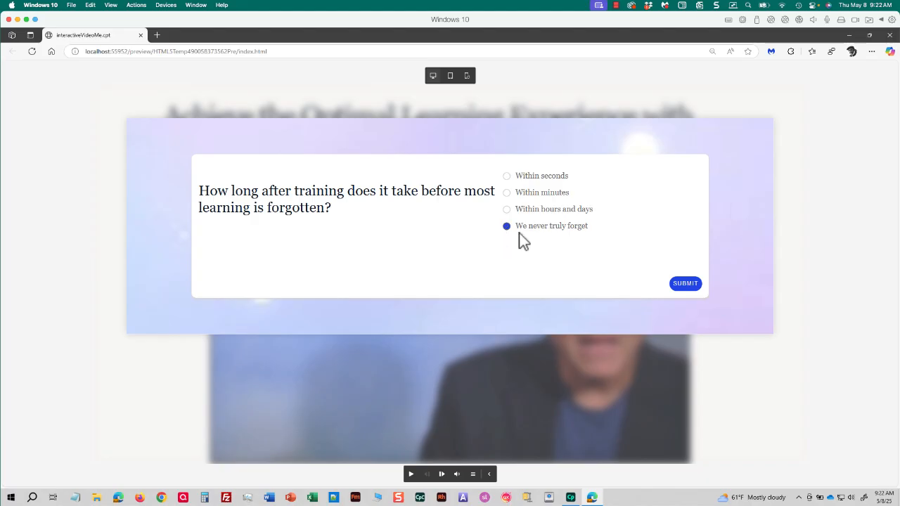
left_click(688, 284)
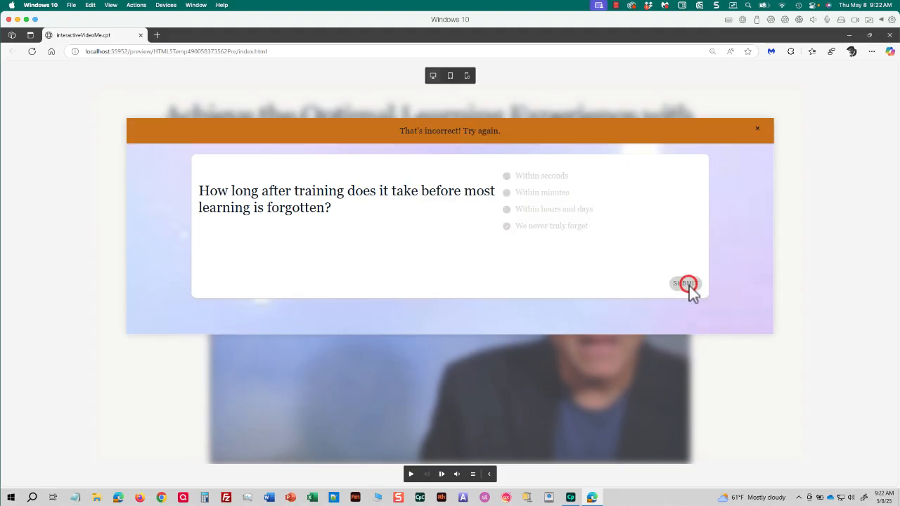
left_click(606, 273)
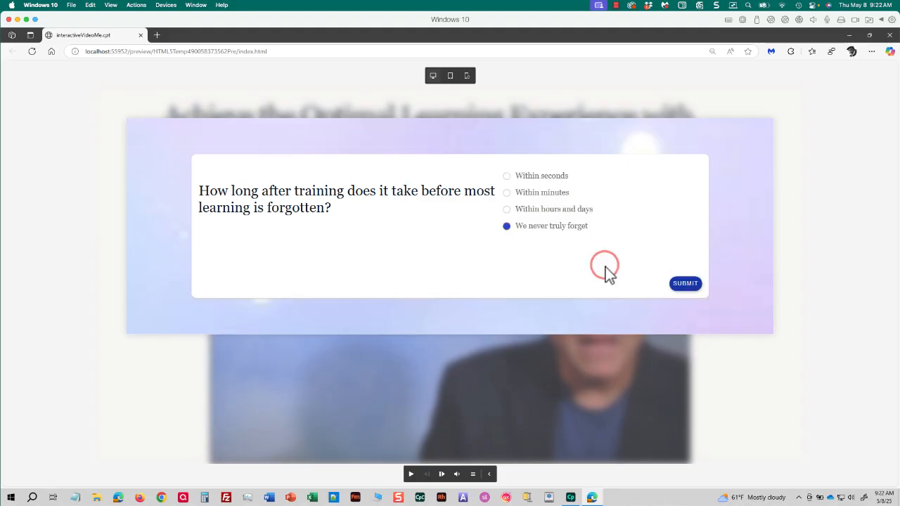
Answer correctly with 'Within hours and days' and continue so the video resumes.
left_click(507, 210)
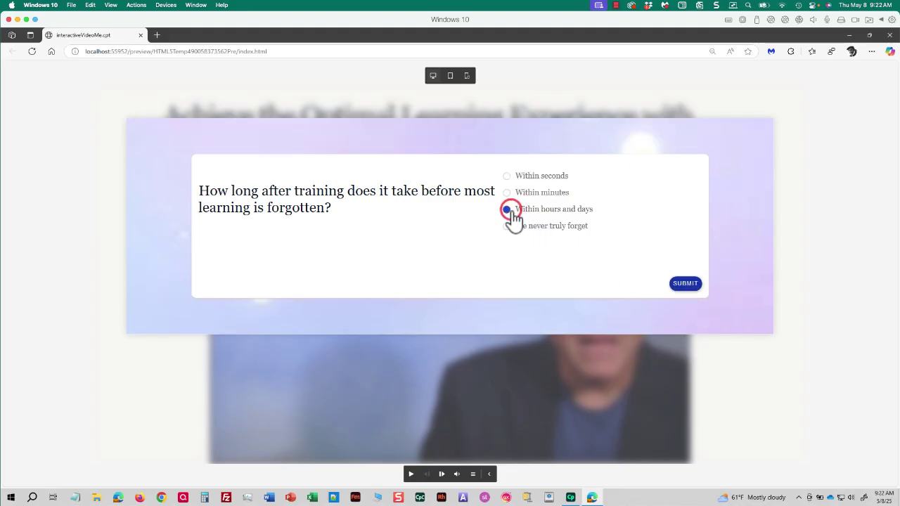
left_click(676, 283)
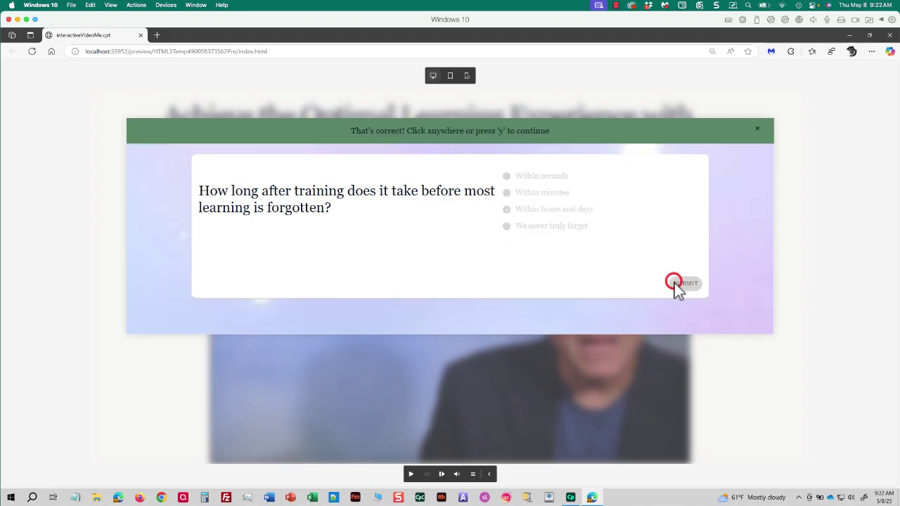
left_click(603, 262)
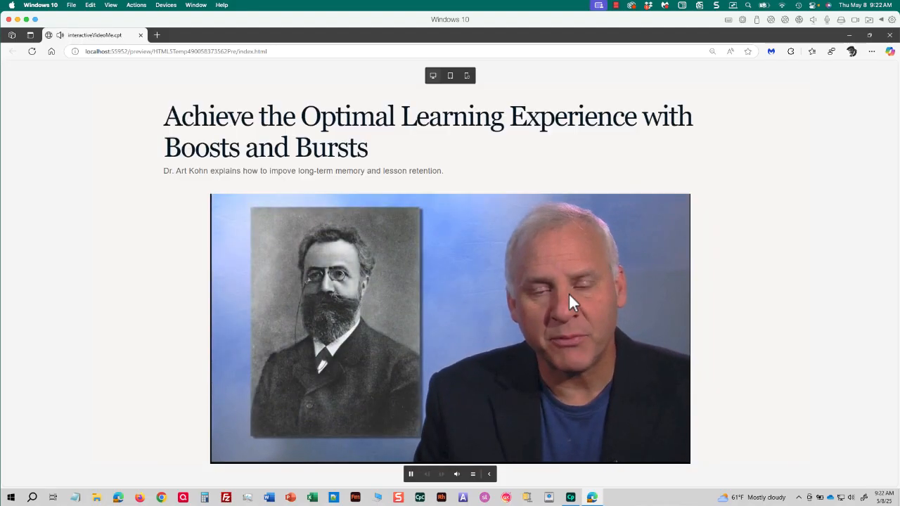
Pause and resume playback, then choose '2 days' at the second knowledge check.
left_click(412, 474)
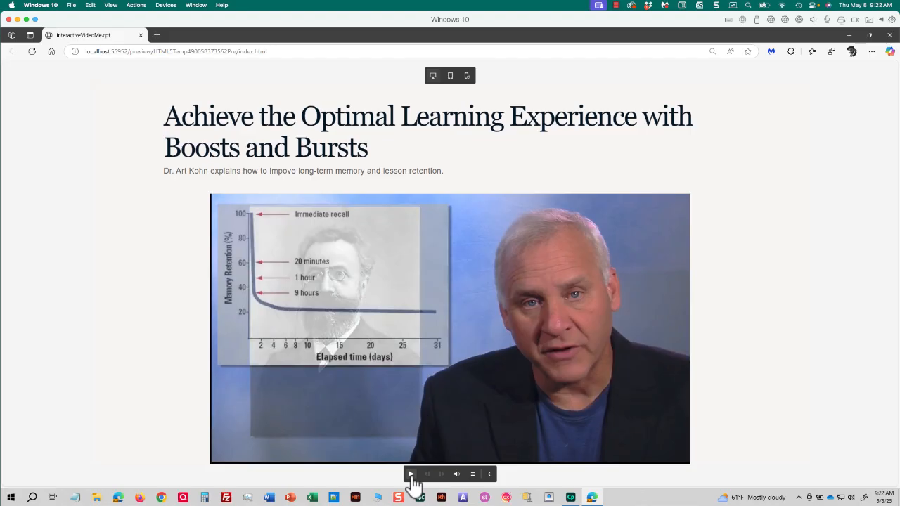
left_click(411, 475)
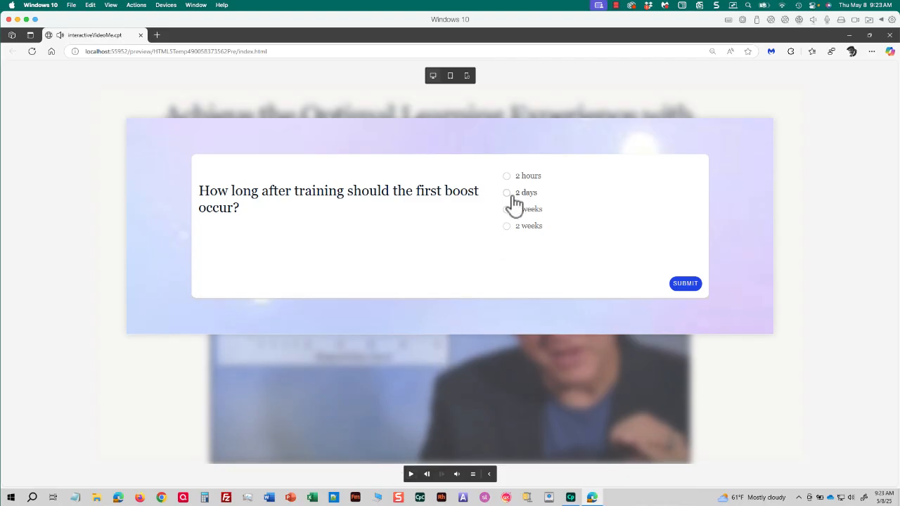
left_click(506, 193)
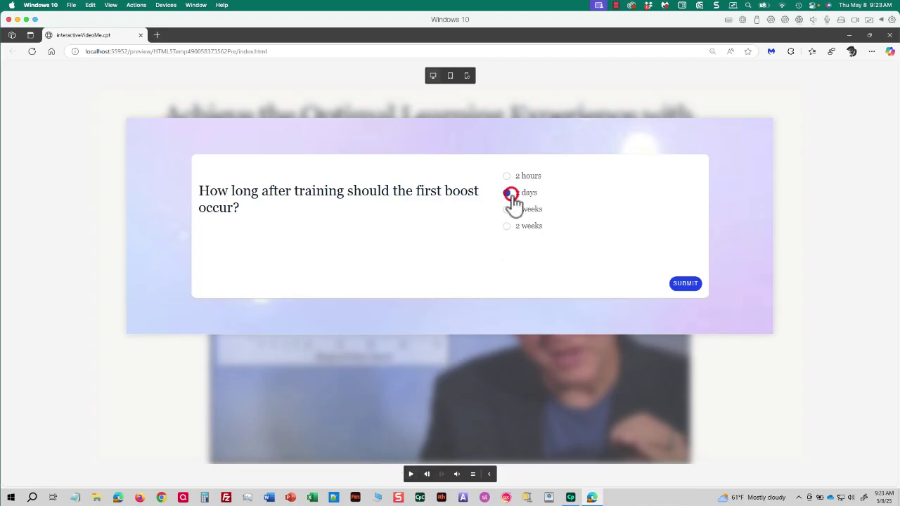
Submit the '2 days' answer, continue the video, then pause it.
left_click(684, 284)
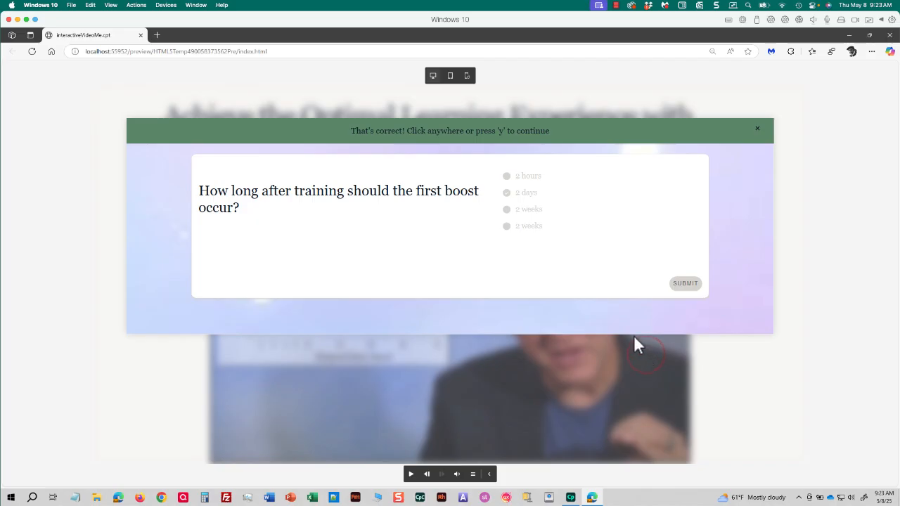
left_click(625, 294)
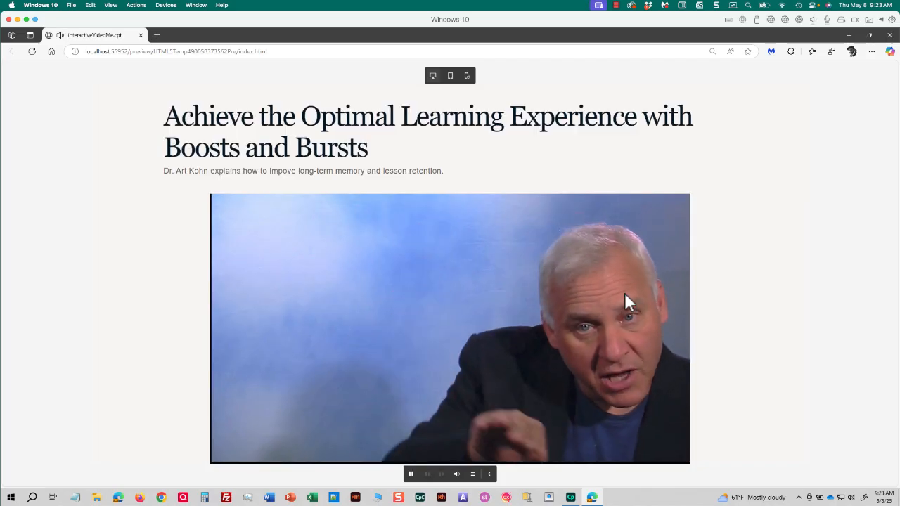
left_click(412, 475)
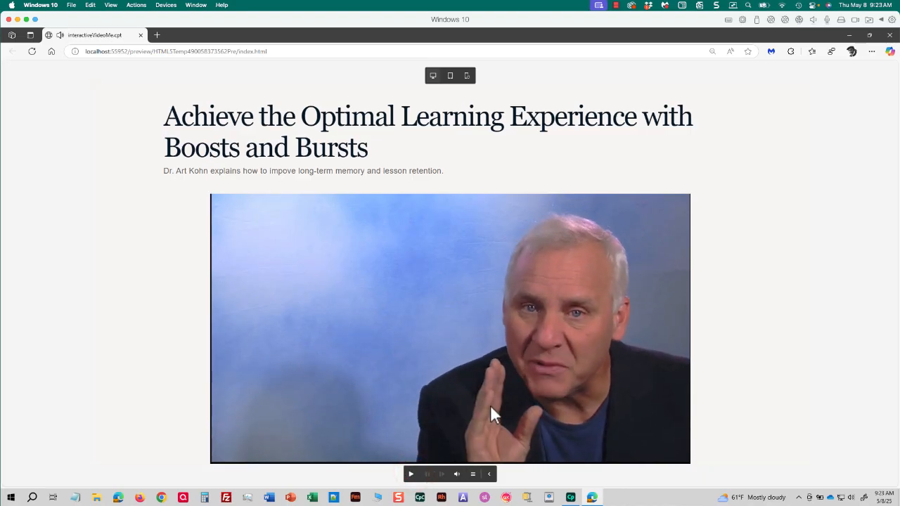